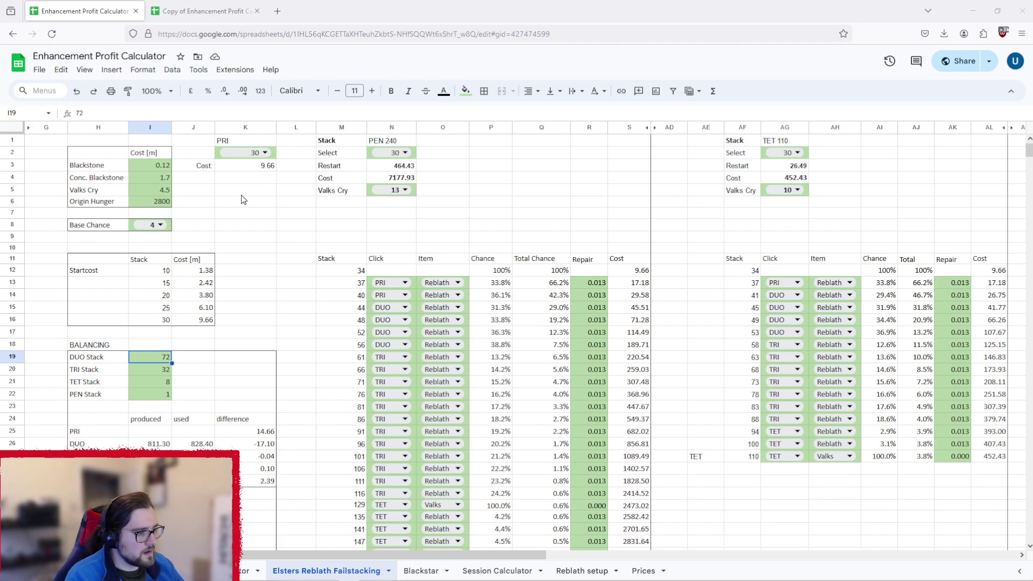
Compare the PEN 240 and TET 110 stack setups on the Reblath failstacking sheet in the original calculator and its copy.
scroll(197, 253, "down", 2)
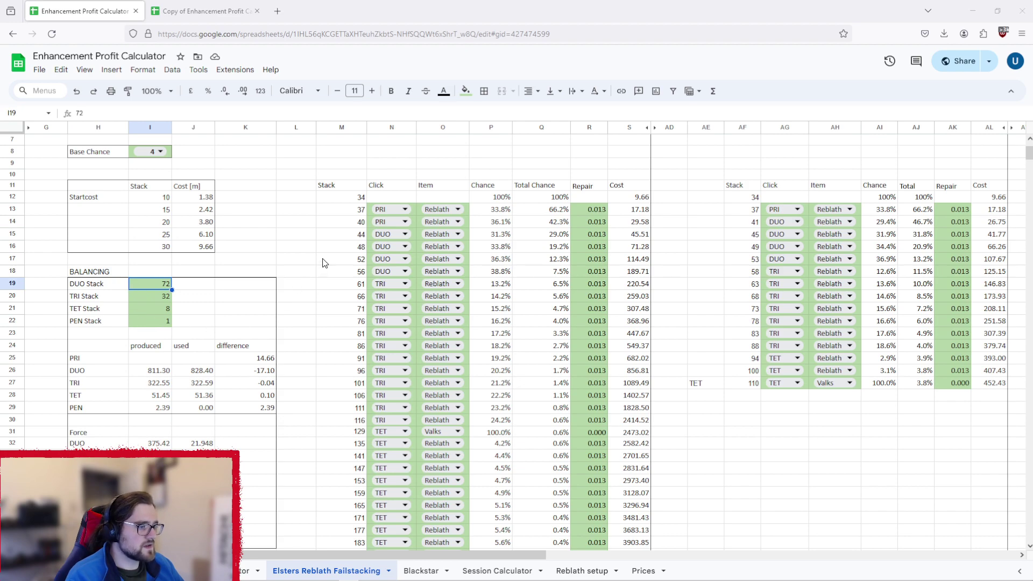
scroll(325, 263, "up", 2)
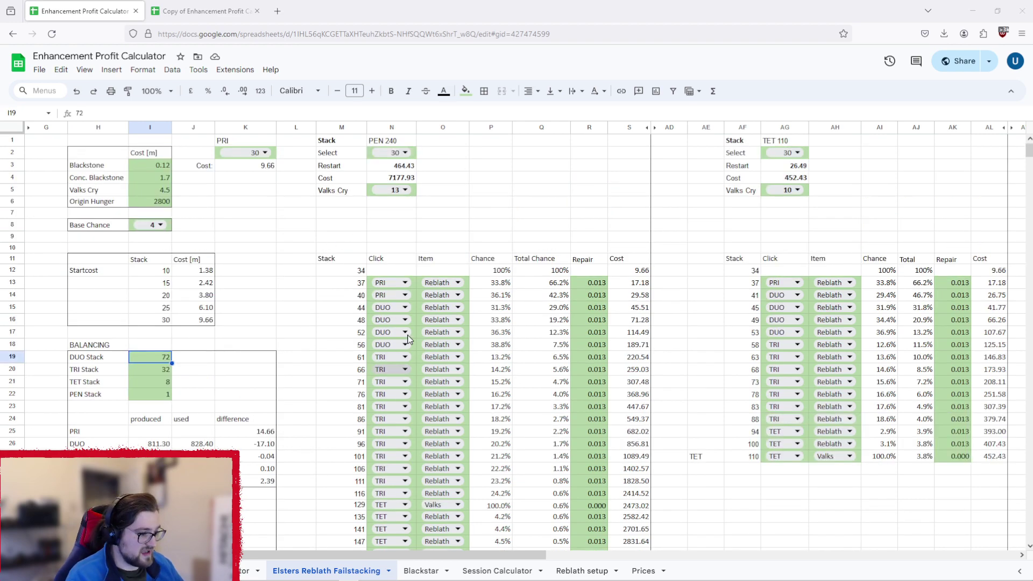
key("ctrl+Tab")
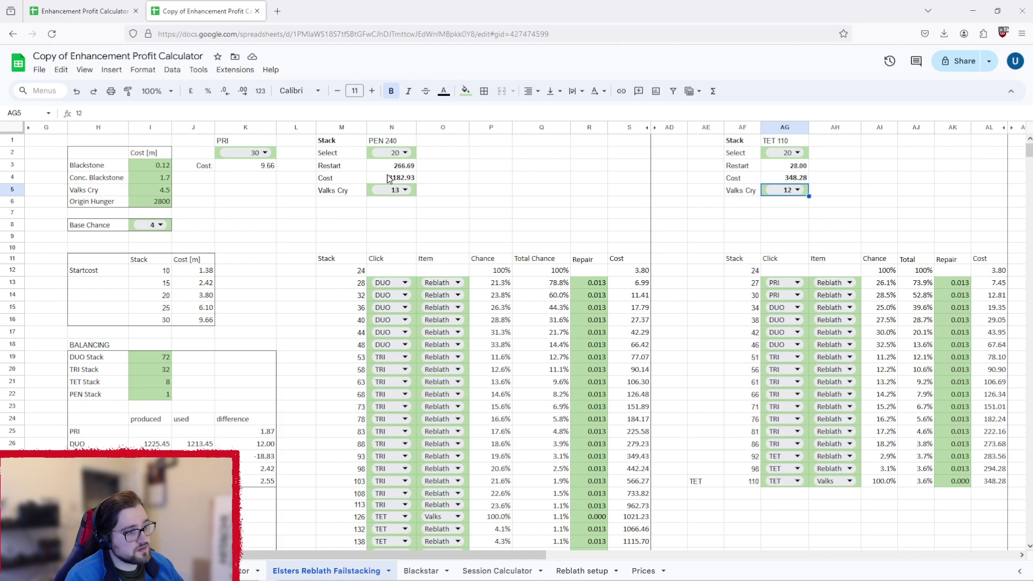
left_click(69, 12)
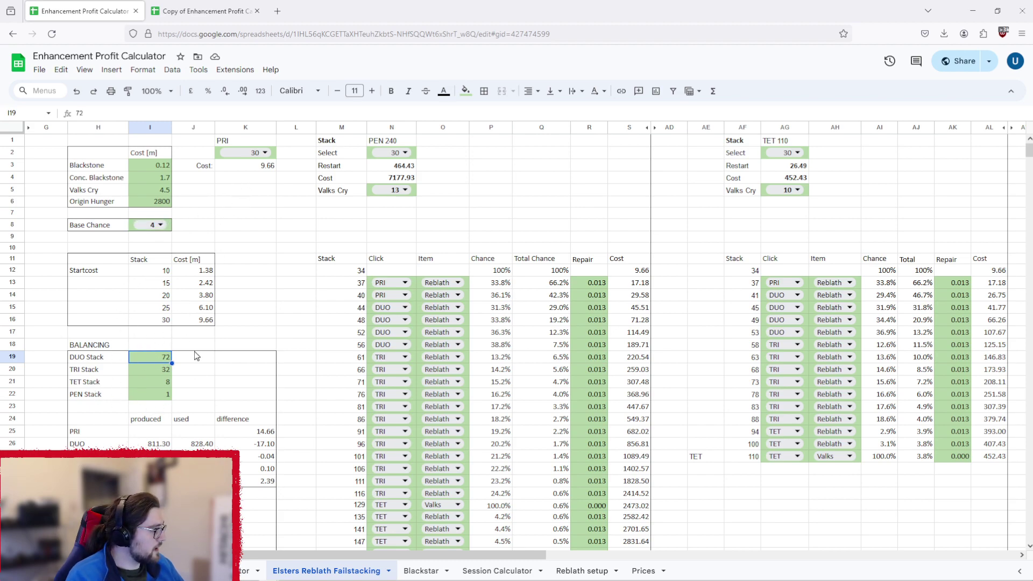
Compare the Balancing block's produced, used and difference figures and the cost sum between the original calculator and its copy.
scroll(194, 351, "down", 2)
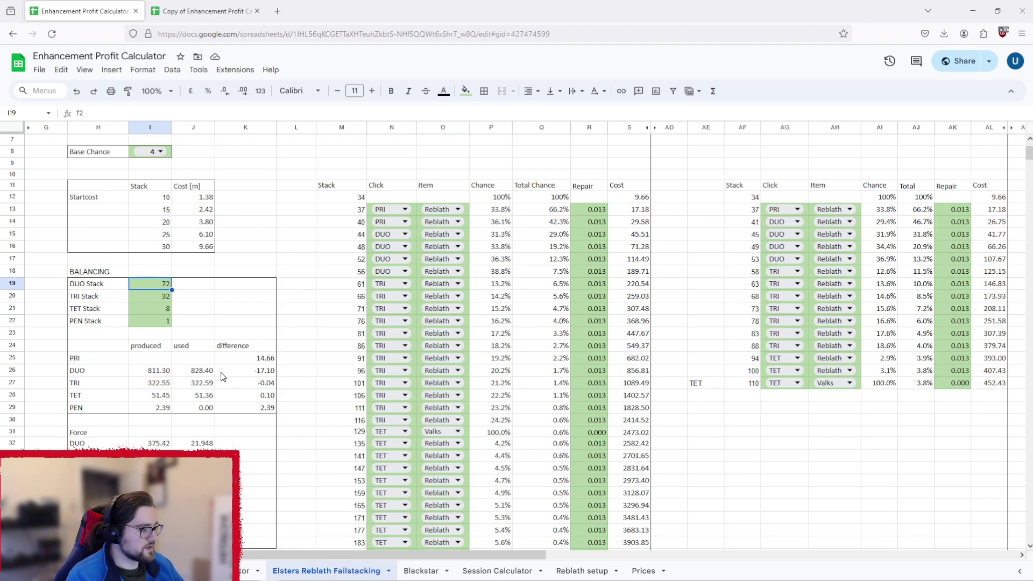
scroll(255, 372, "down", 2)
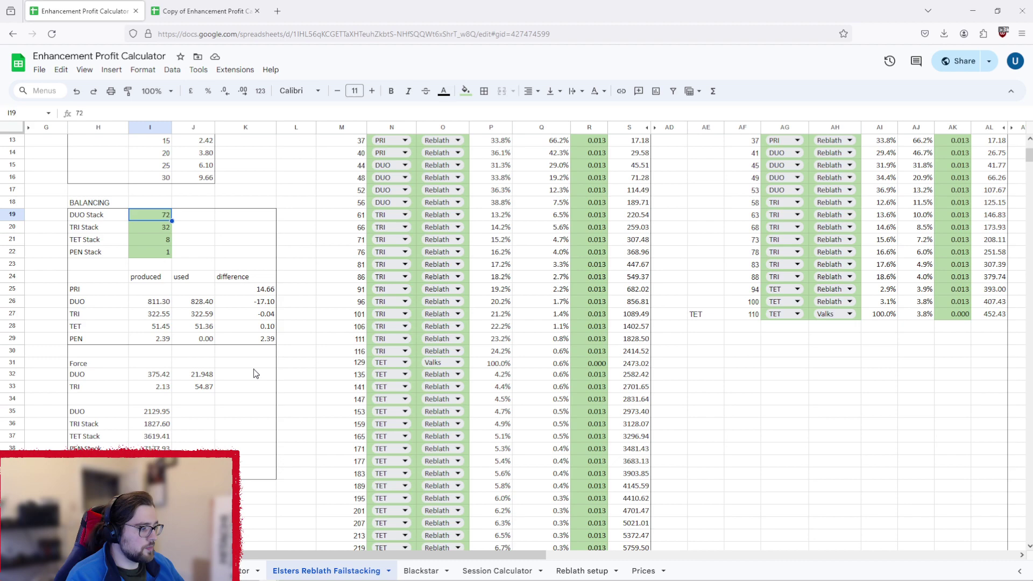
scroll(179, 412, "down", 2)
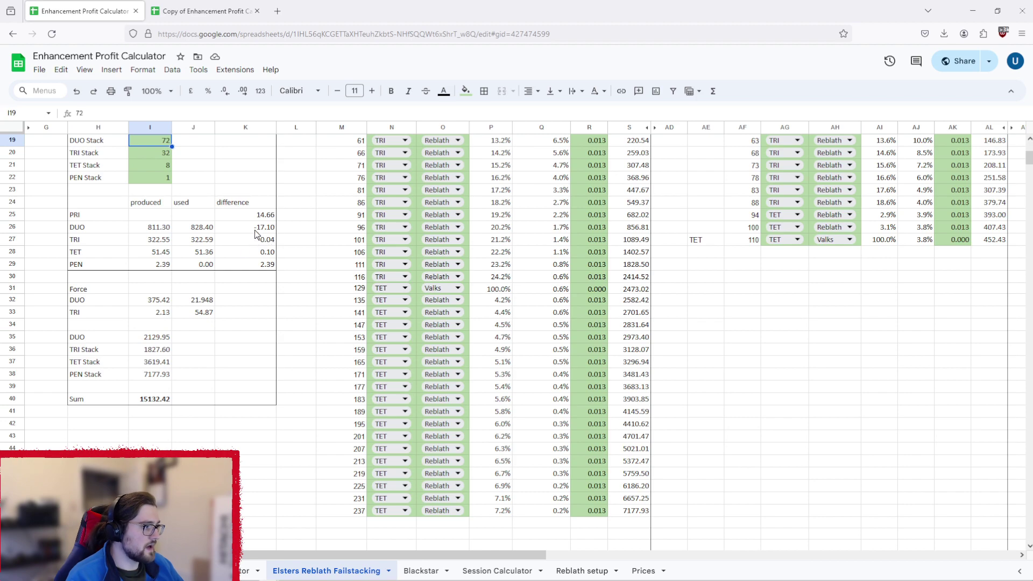
left_click(195, 5)
scroll(182, 366, "down", 5)
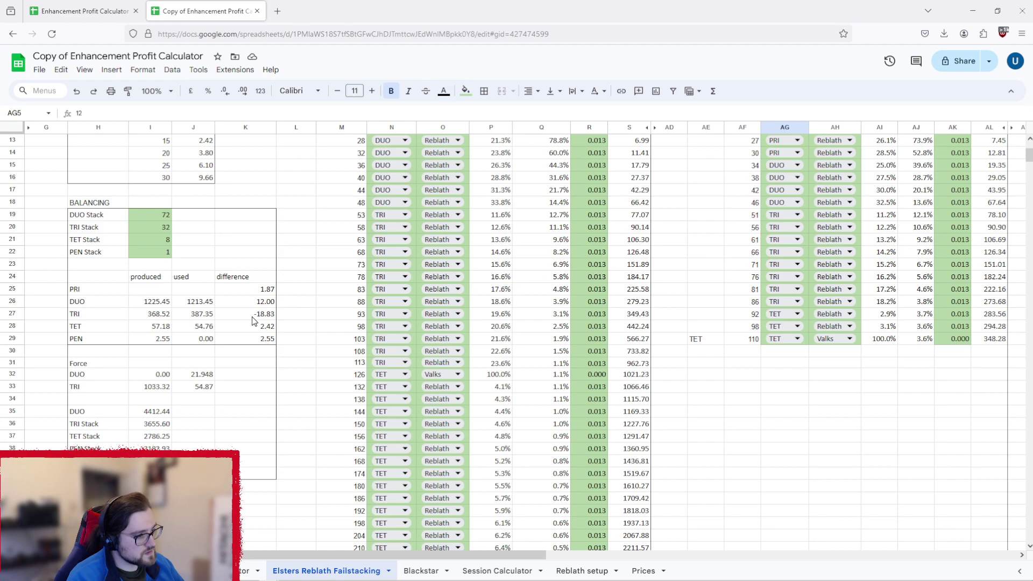
scroll(258, 314, "down", 2)
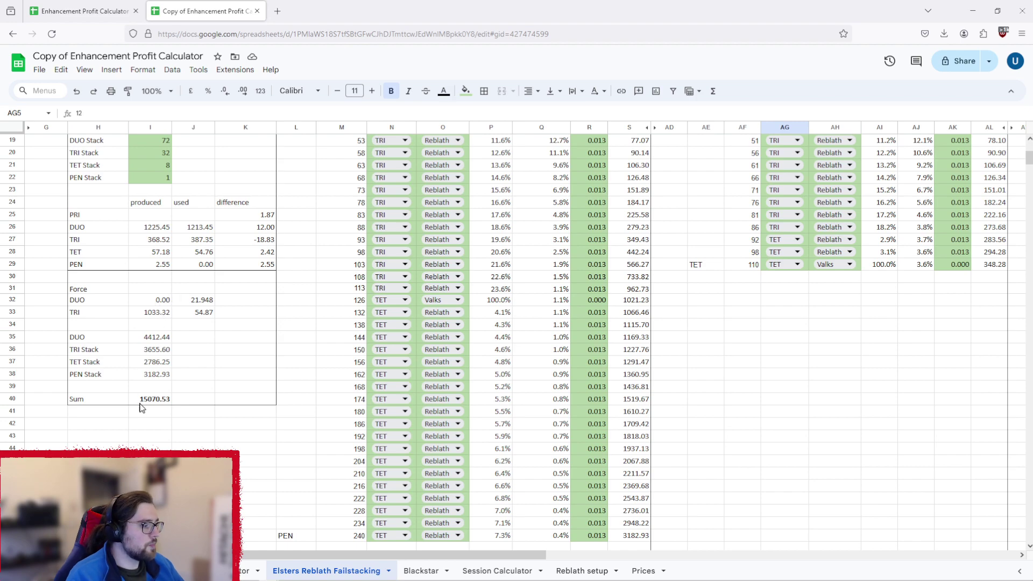
key("ctrl+shift+Tab")
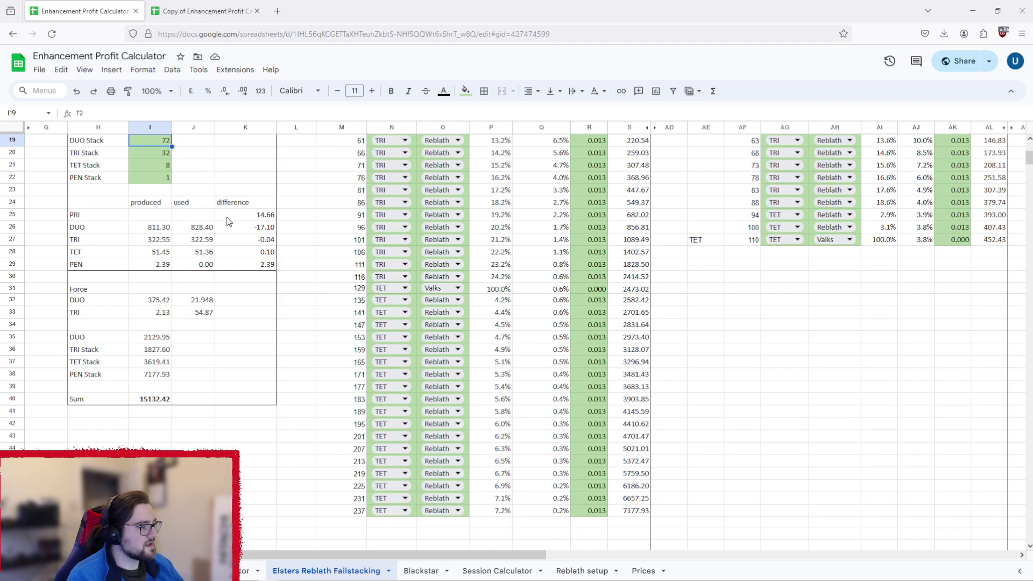
left_click(177, 12)
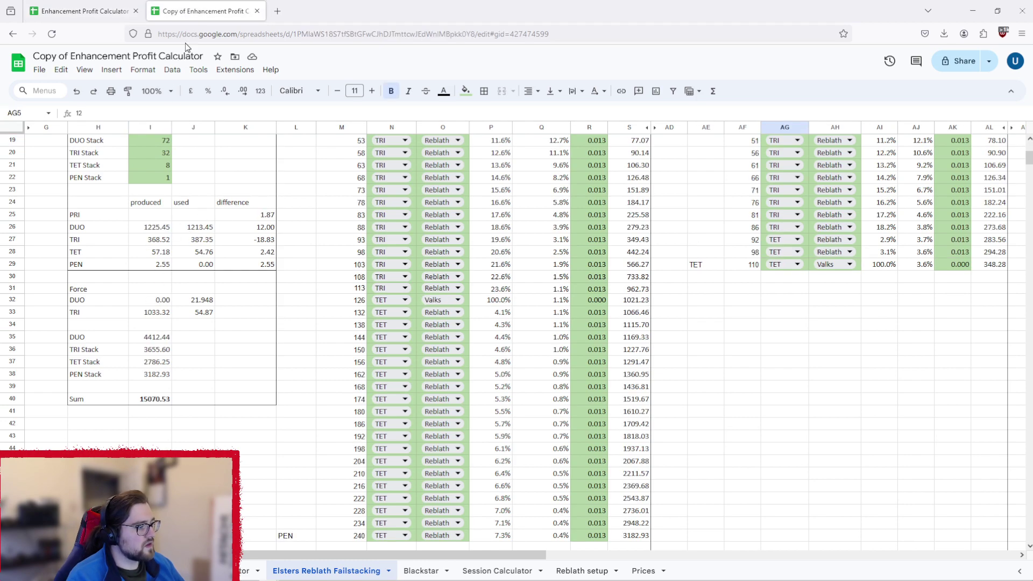
left_click(86, 12)
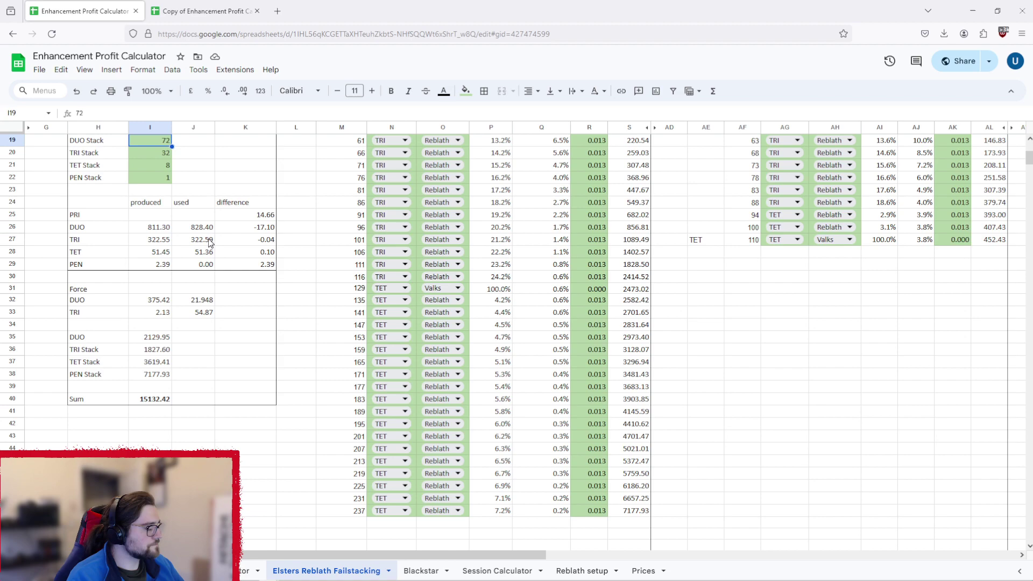
Compare the PEN 240 and TET 110 click sequences, restart costs and total costs across the original calculator and its copy.
scroll(210, 244, "up", 5)
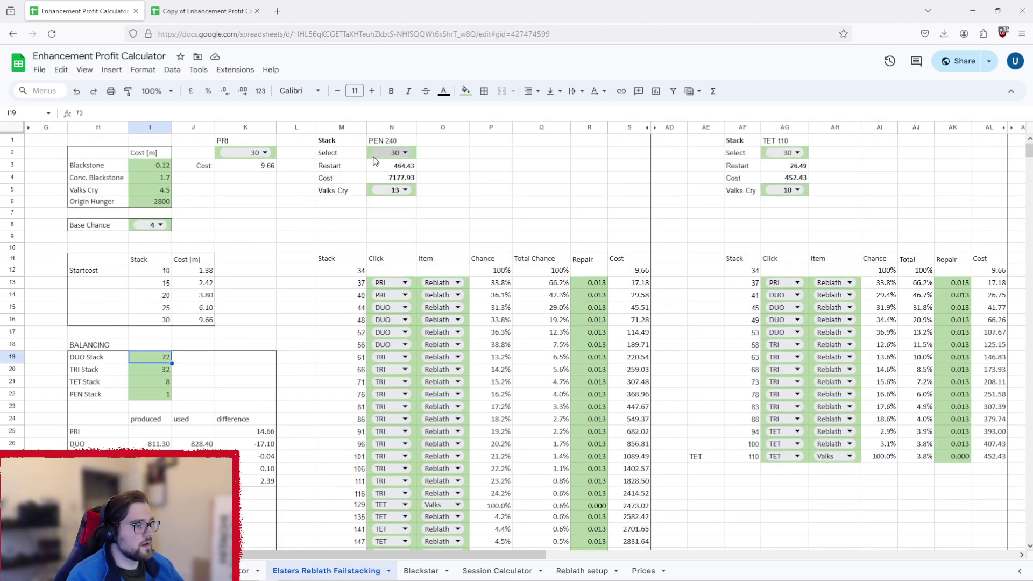
left_click(178, 11)
scroll(393, 208, "up", 5)
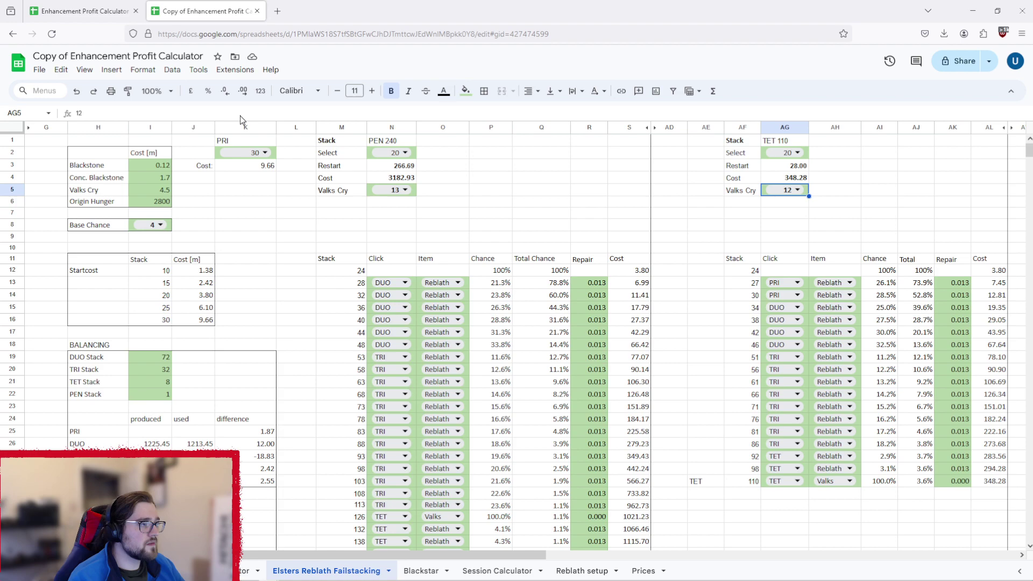
scroll(322, 417, "down", 5)
scroll(419, 452, "up", 3)
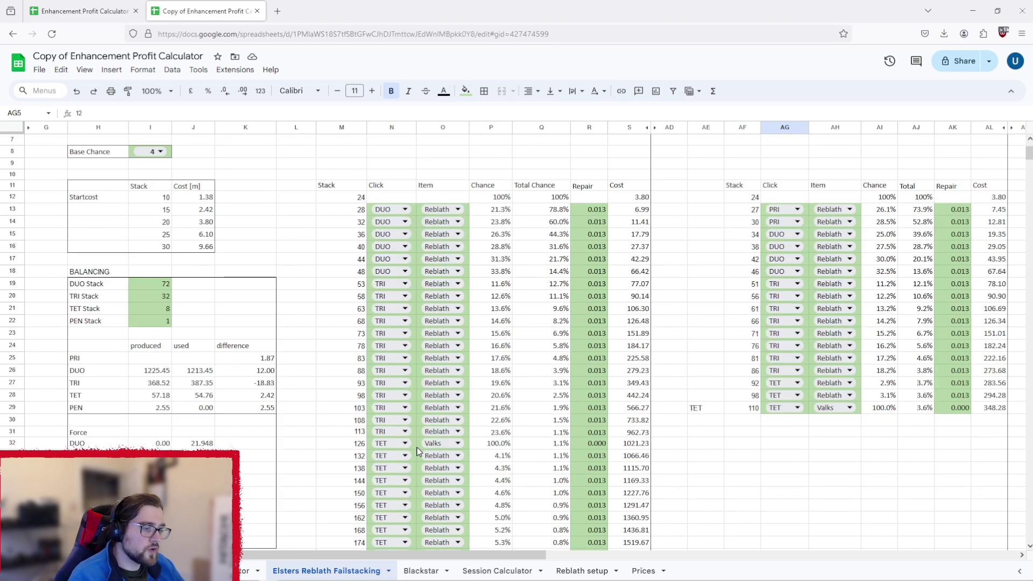
scroll(417, 451, "up", 2)
left_click(121, 11)
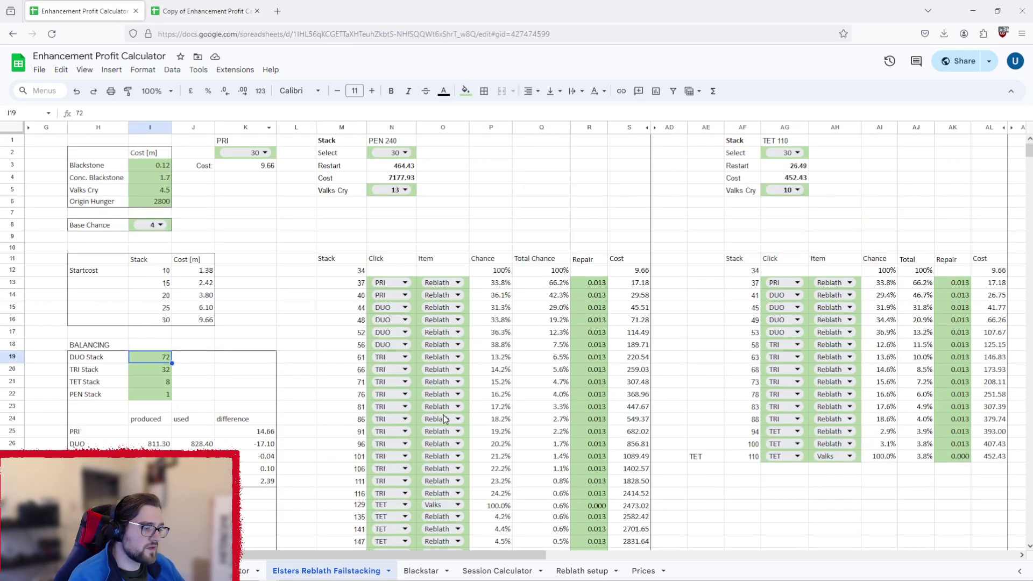
scroll(360, 406, "down", 8)
scroll(347, 405, "up", 8)
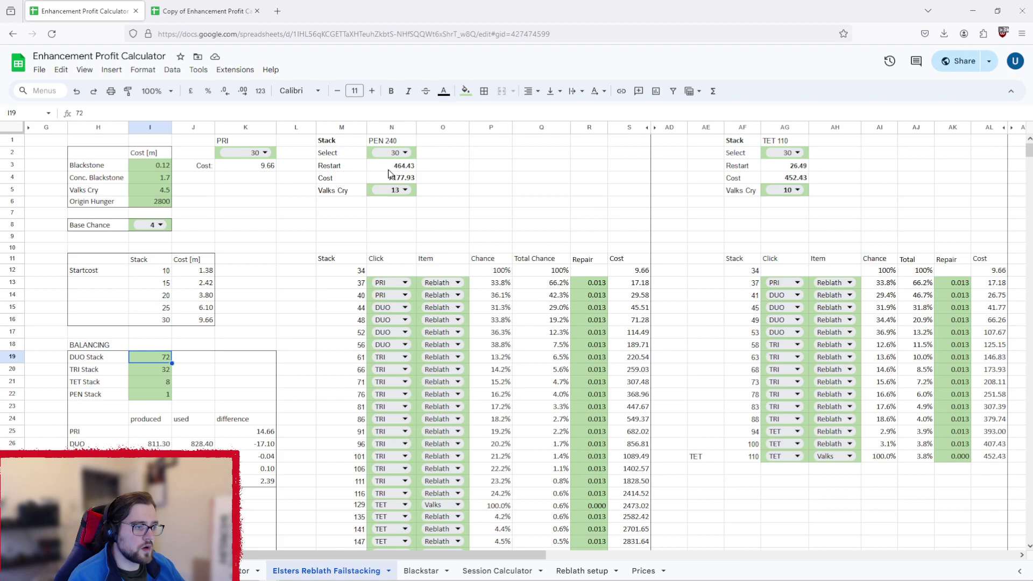
left_click(216, 18)
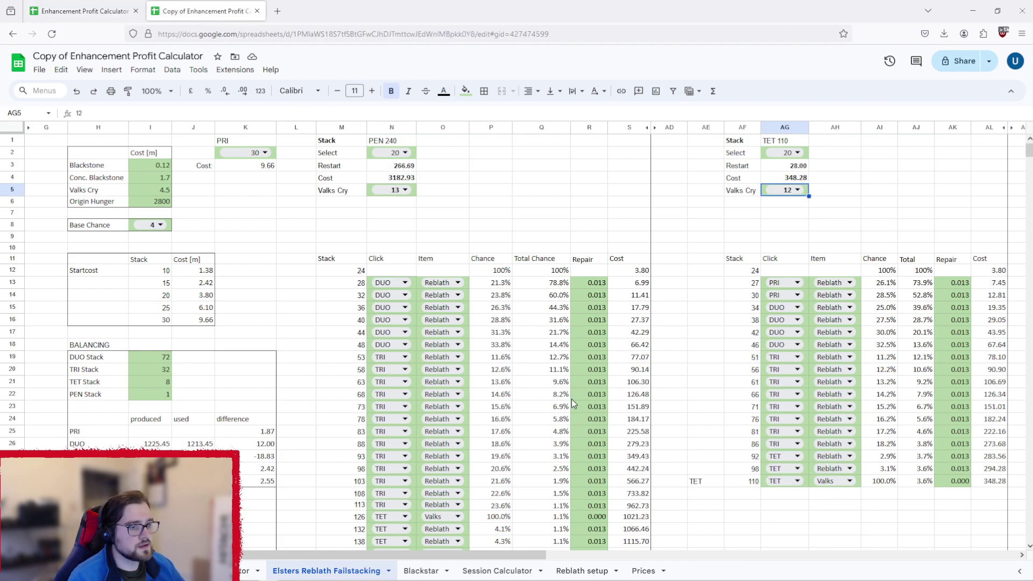
left_click(73, 11)
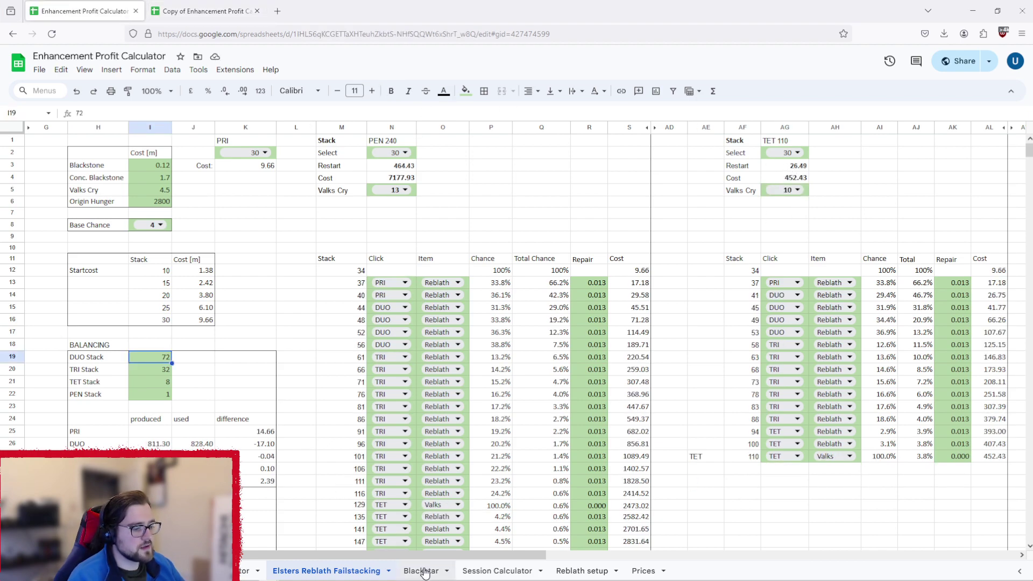
Check the PEN 240 stack's cost cell in both spreadsheets, reviewing the original's Balancing figures as well.
left_click_drag(426, 557, 455, 487)
key("ctrl+Tab")
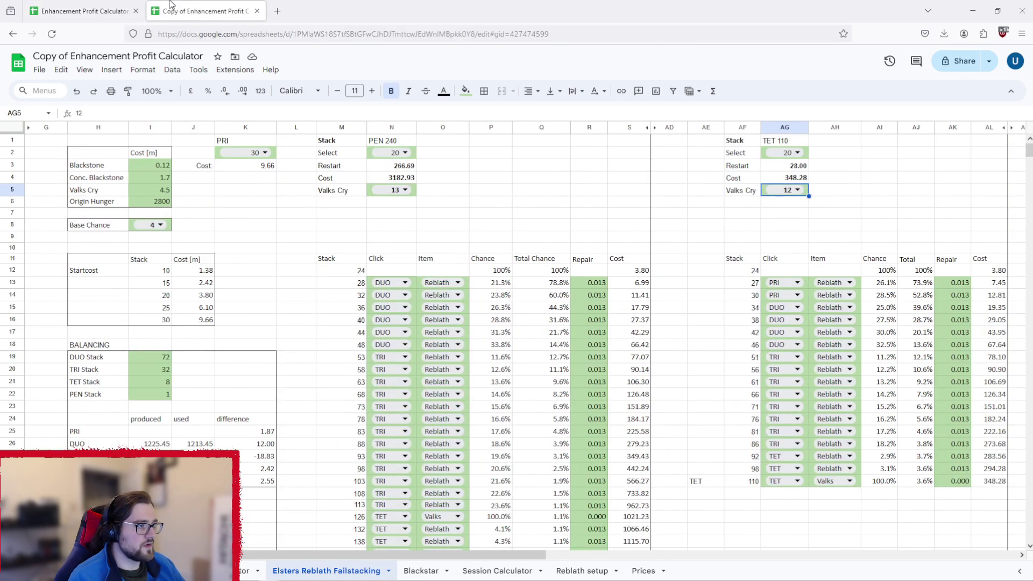
left_click_drag(426, 557, 625, 555)
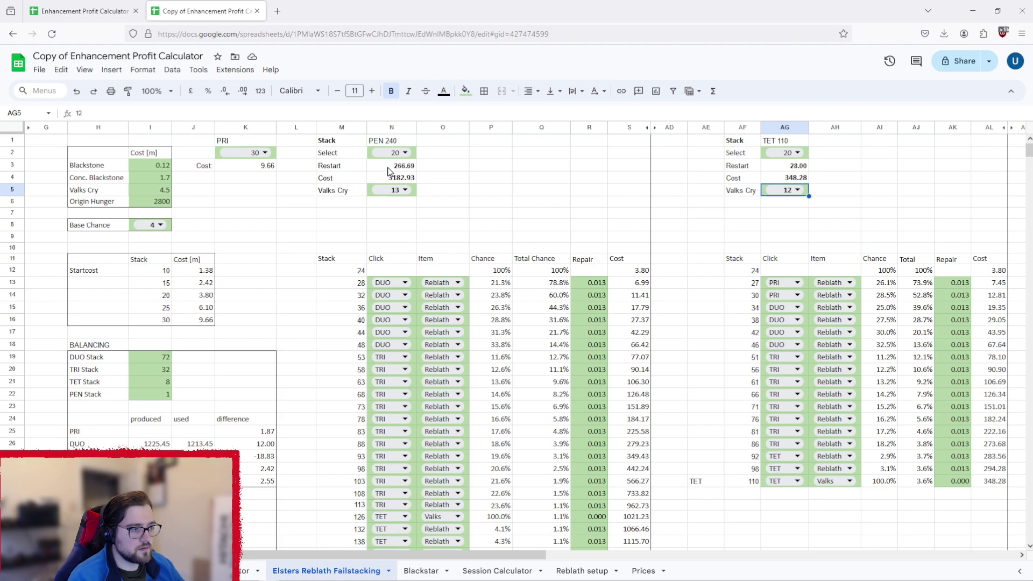
key("ctrl+shift+Tab")
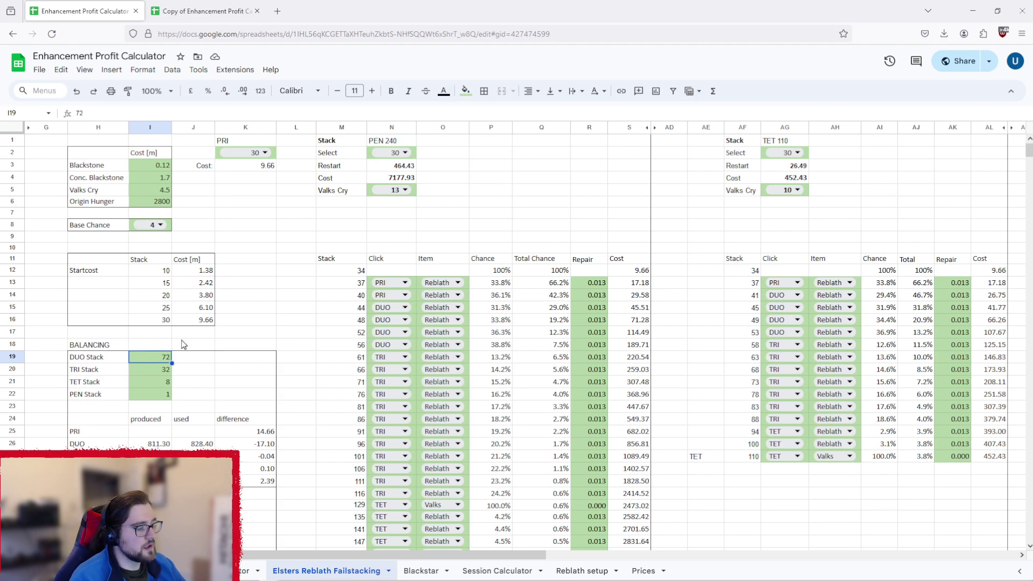
scroll(237, 423, "down", 4)
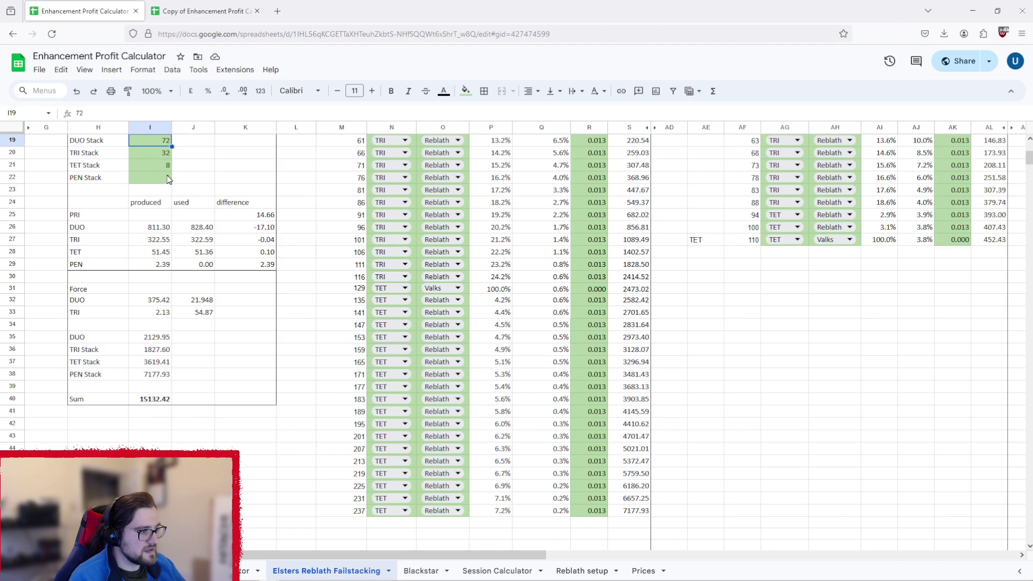
scroll(302, 242, "up", 6)
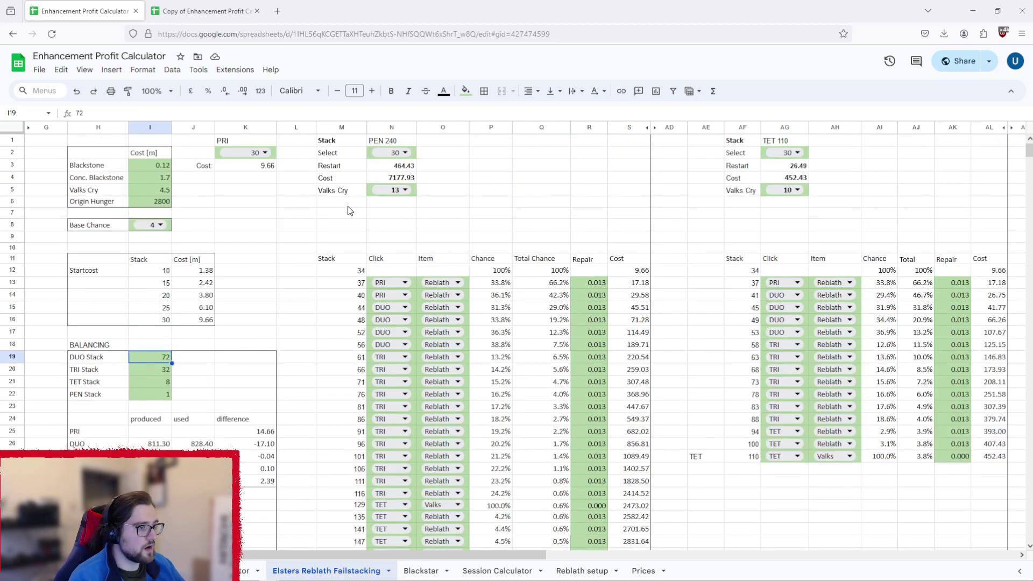
left_click(392, 179)
left_click(205, 11)
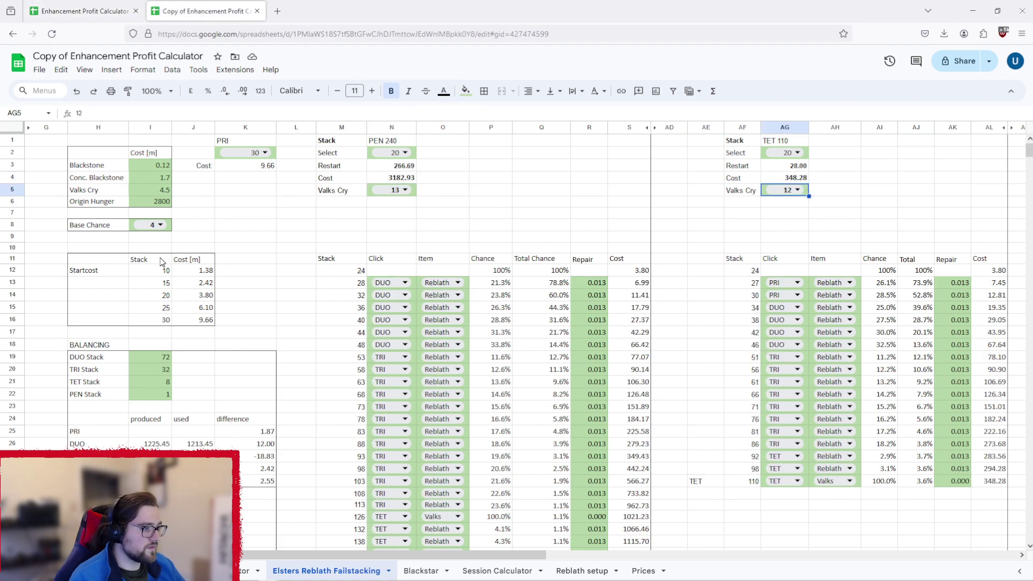
left_click(399, 179)
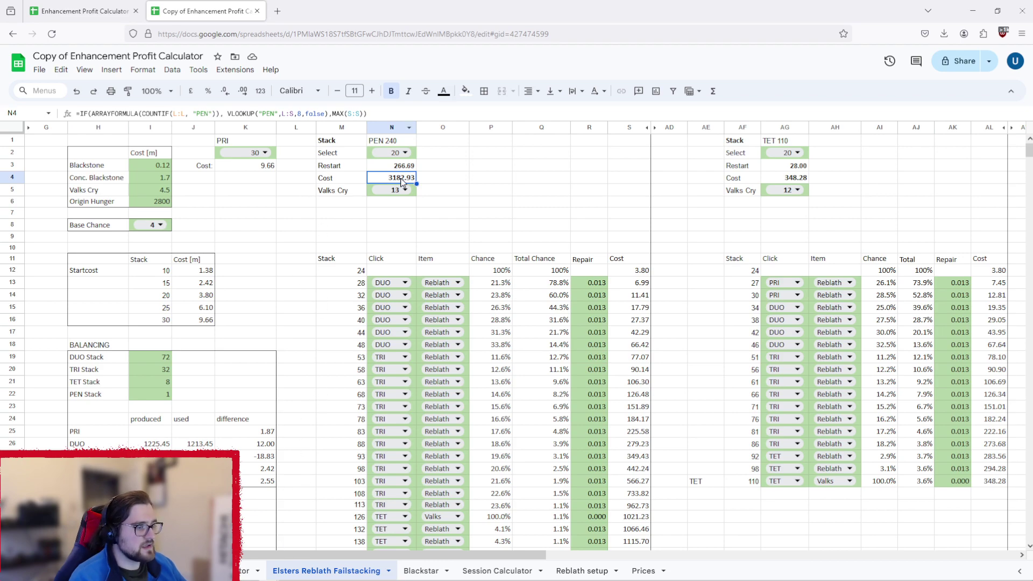
Show the accessory profit table in both spreadsheets and compare the Pen Profit of Ring of Cadry Guardian.
left_click(249, 571)
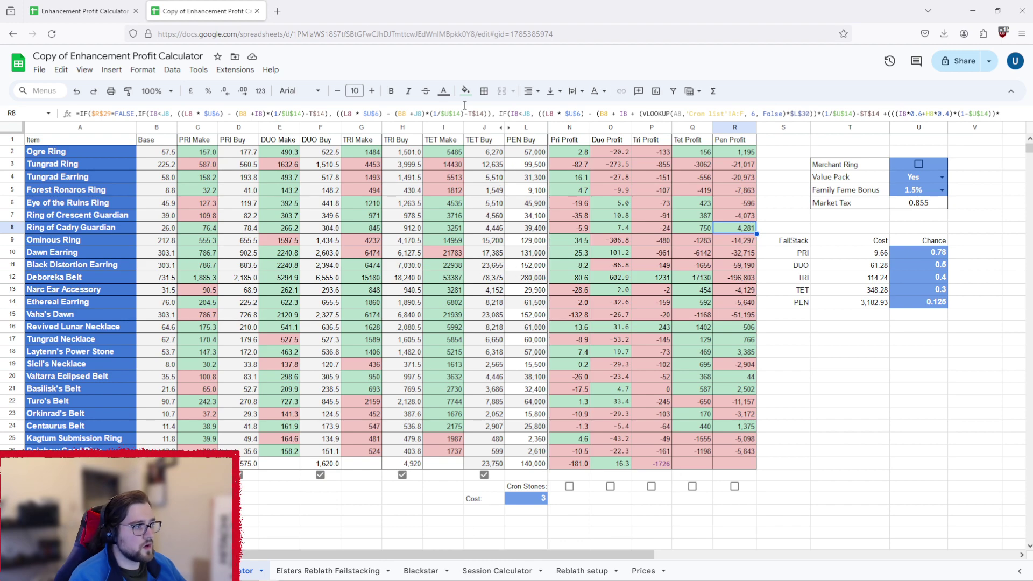
left_click(126, 12)
left_click(248, 571)
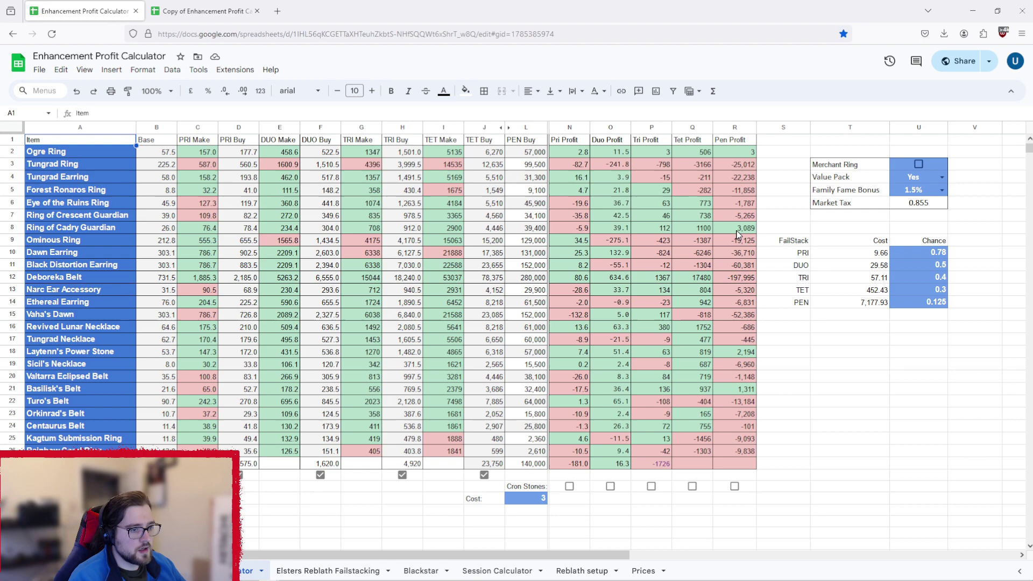
left_click(735, 228)
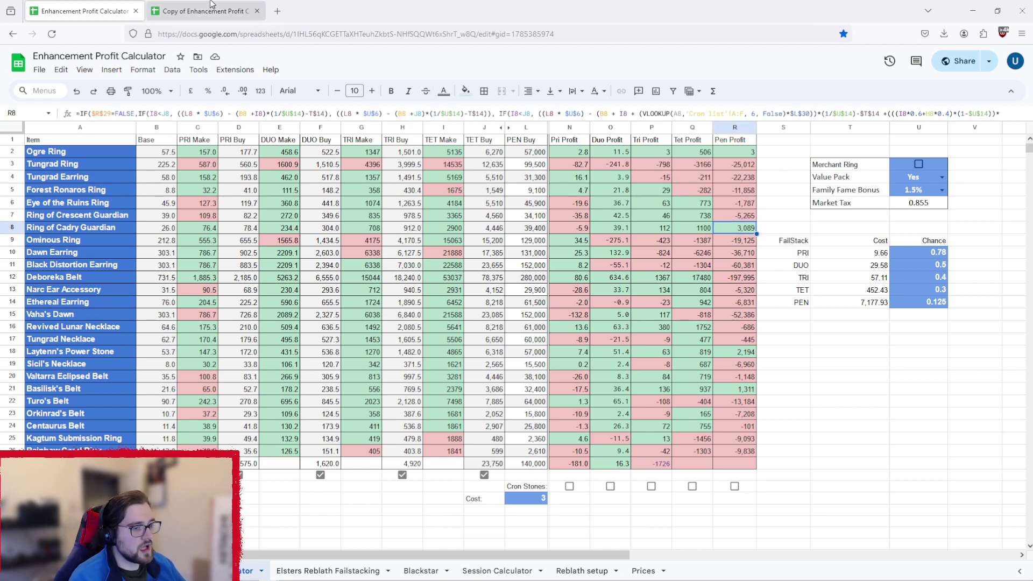
left_click(178, 7)
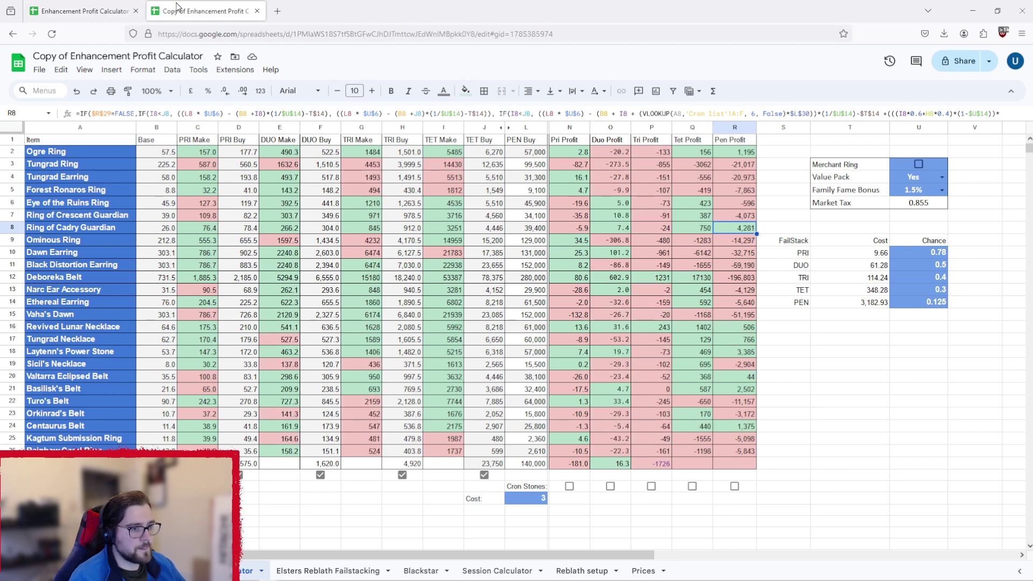
left_click(82, 13)
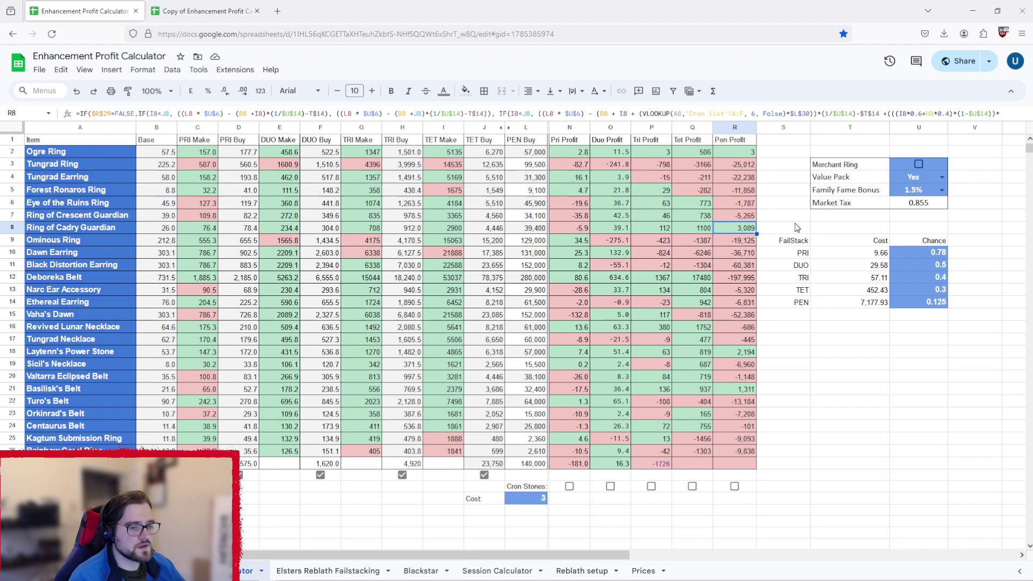
Compare the Pen Profit column, including Ogre Ring, and the FailStack costs between the original profit table and the copy's.
left_click(224, 7)
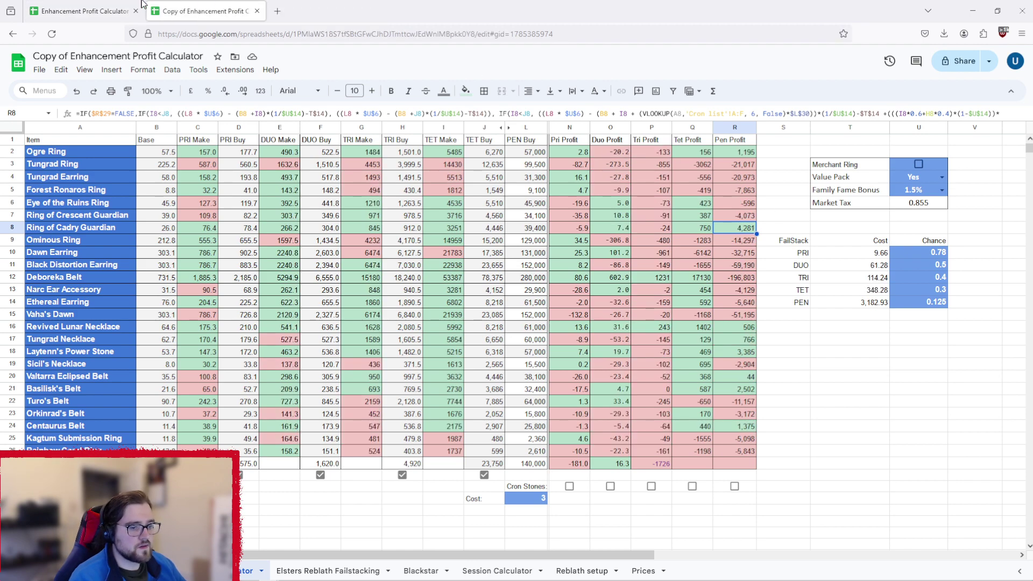
left_click(91, 9)
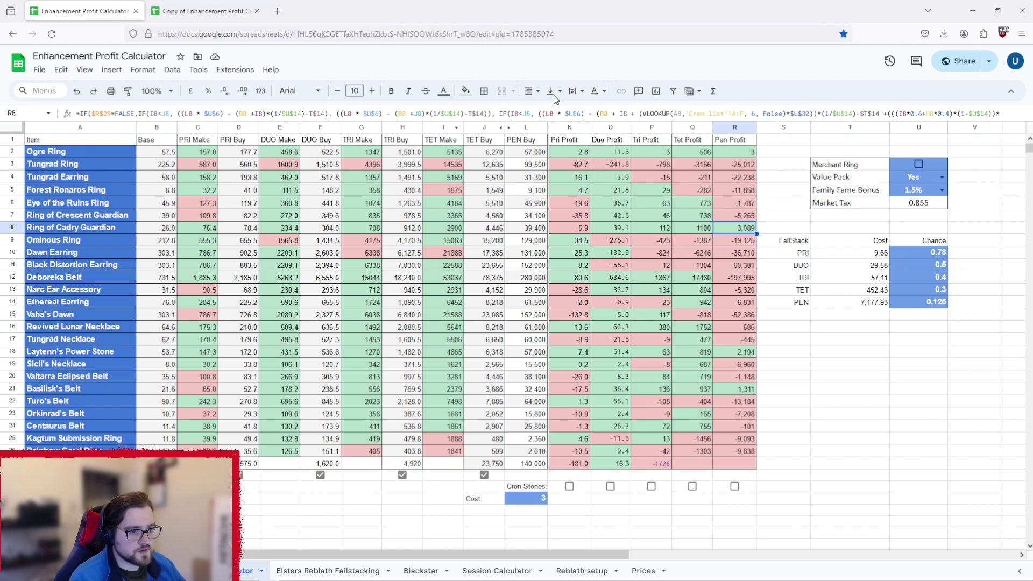
left_click(210, 11)
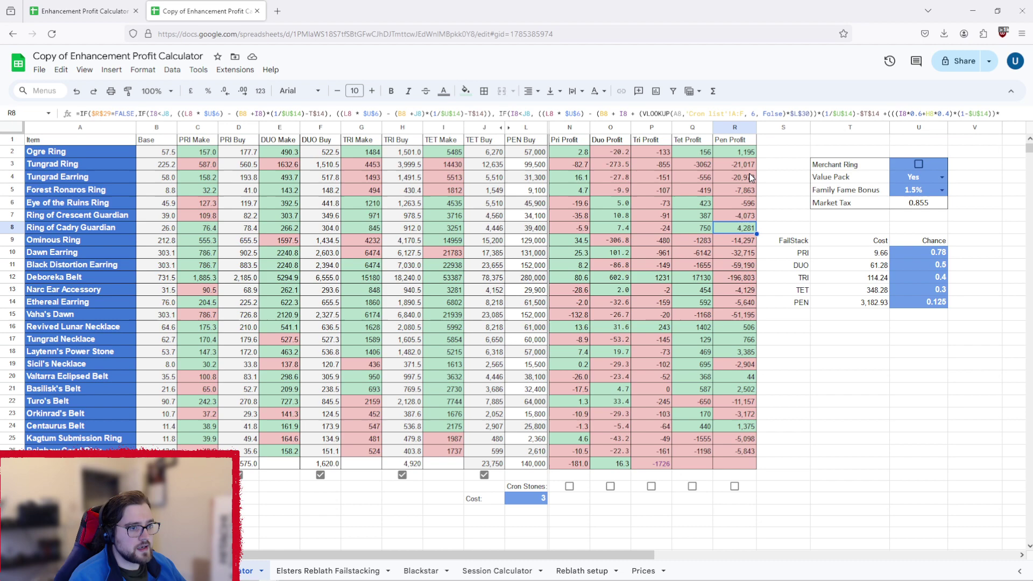
left_click(115, 4)
left_click(188, 4)
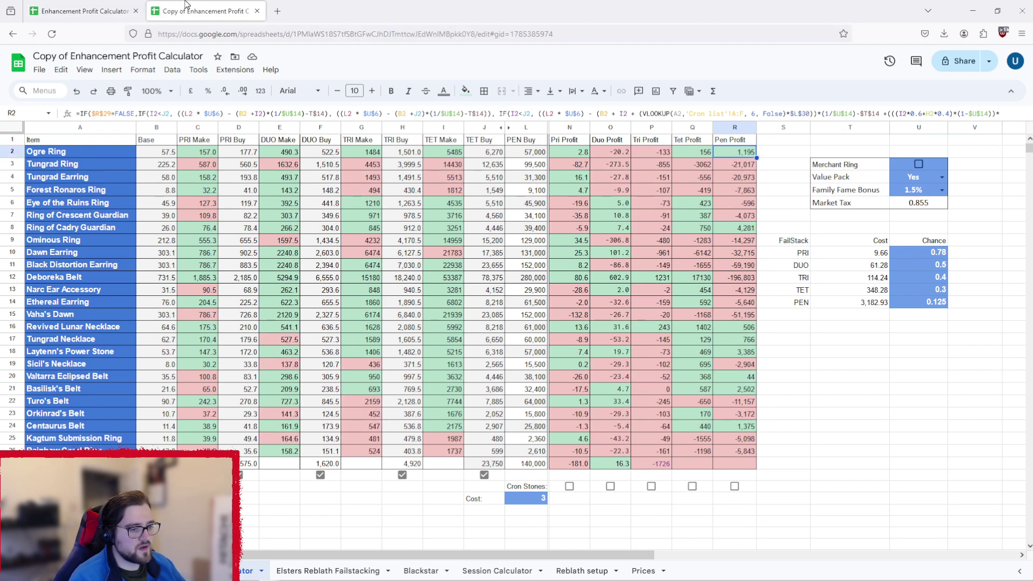
Compare the accessory profits and the PRI to PEN FailStack costs once more, alternating between the copy and the original calculator.
left_click(99, 7)
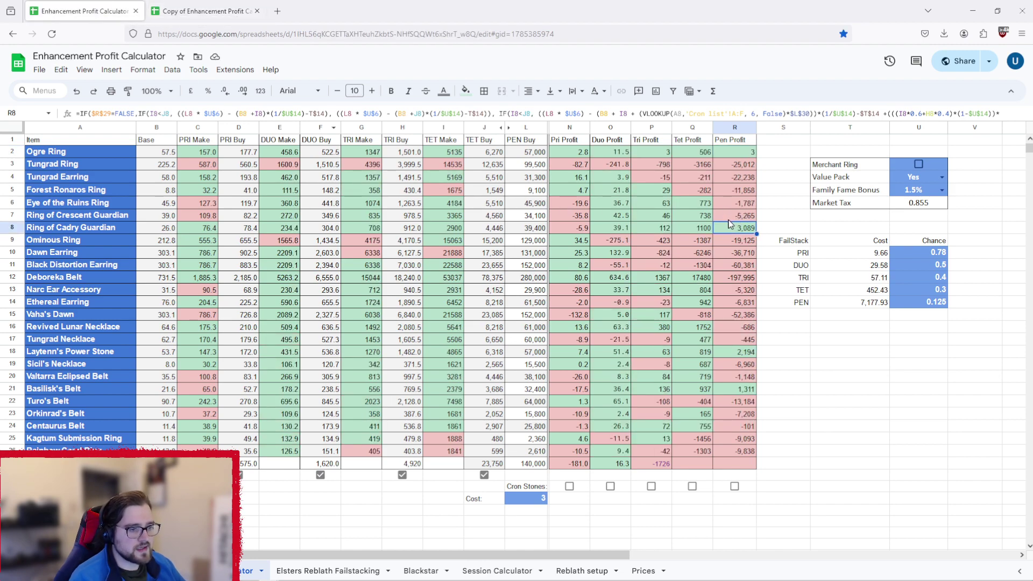
left_click(214, 8)
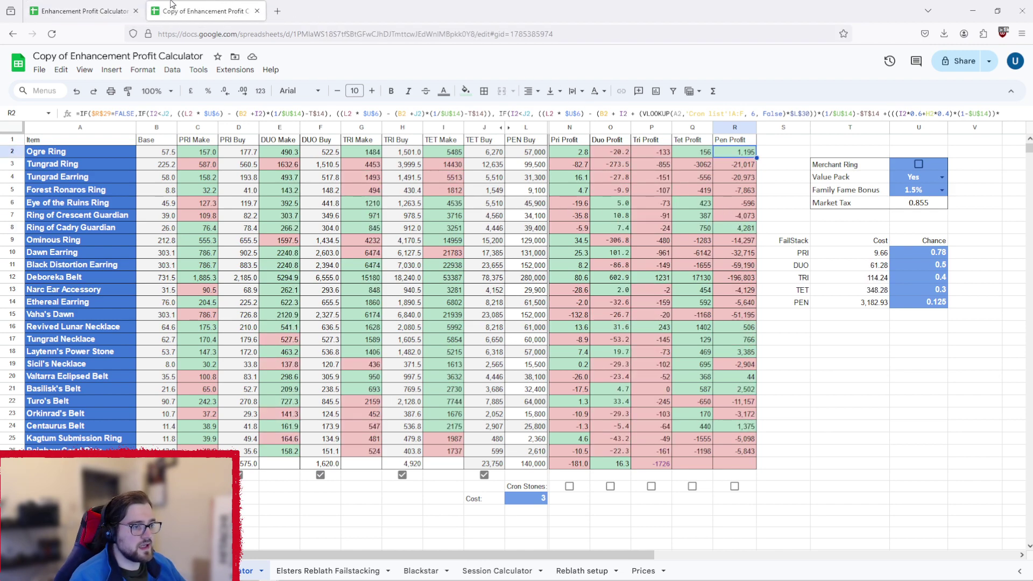
left_click(89, 8)
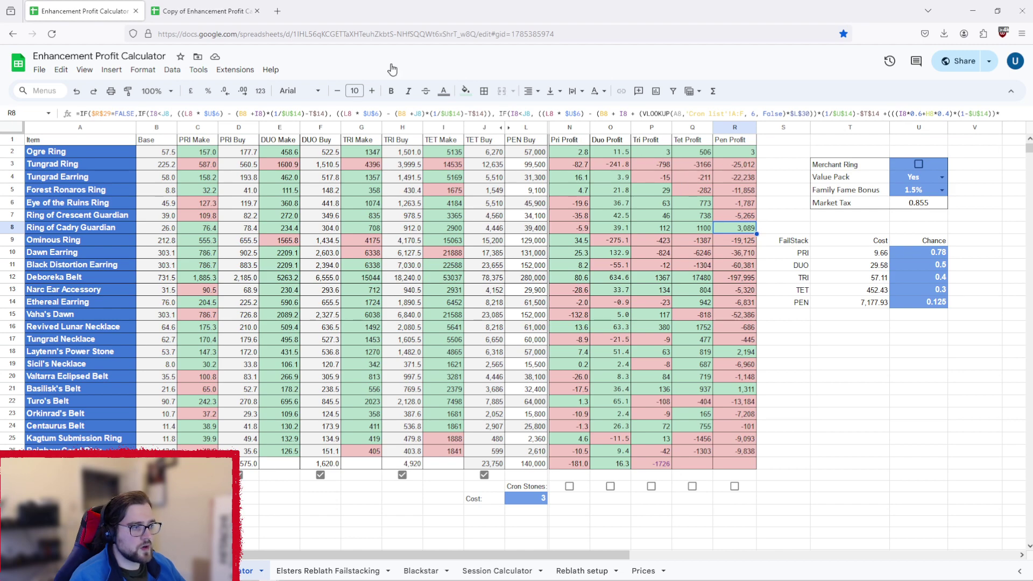
left_click(194, 9)
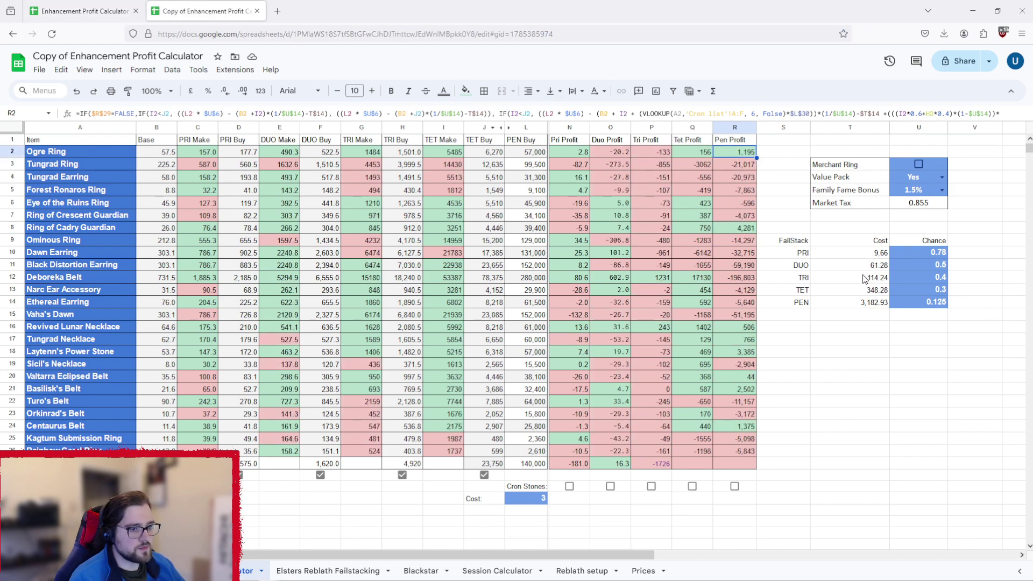
left_click(68, 6)
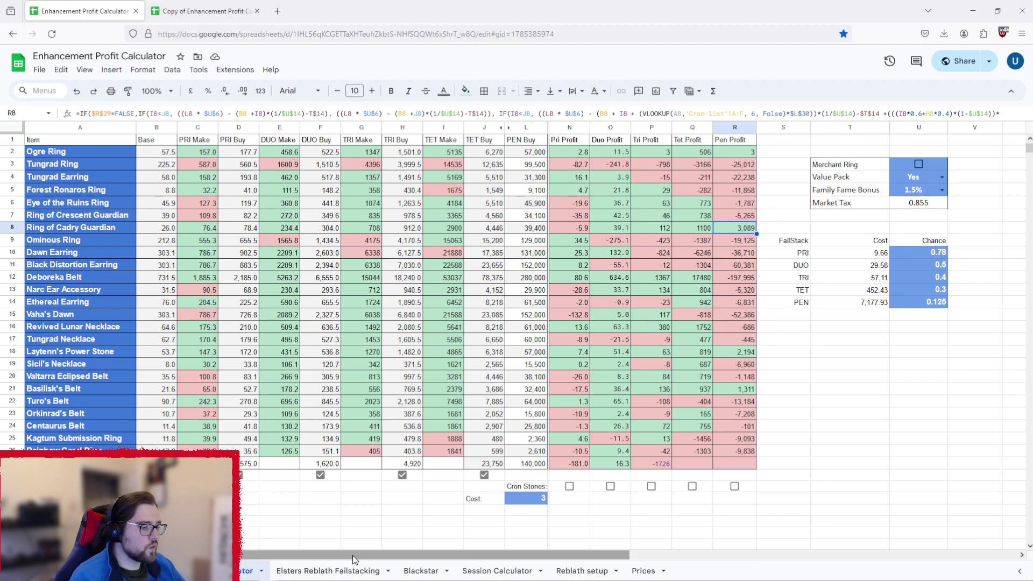
Show the original's Elsters Reblath Failstacking sheet and examine the Balancing section's stack amounts and its produced, used and difference figures.
left_click(349, 572)
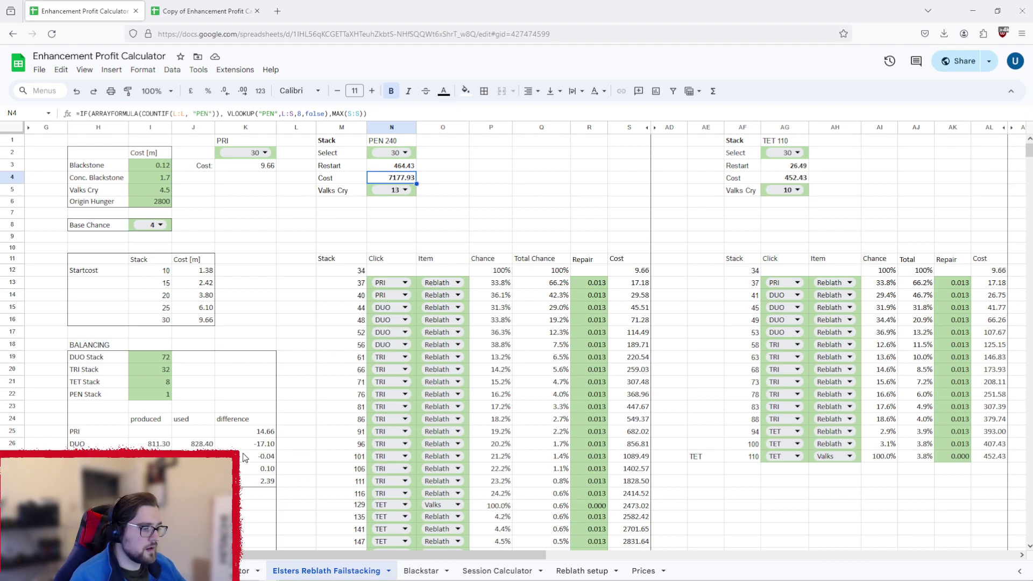
scroll(242, 457, "down", 2)
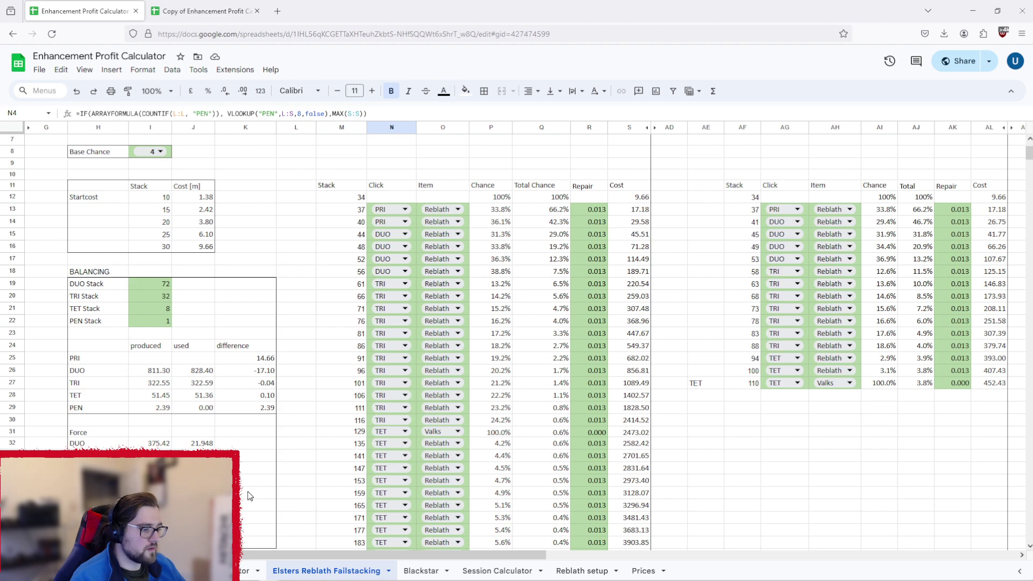
scroll(247, 492, "up", 2)
scroll(247, 492, "down", 2)
scroll(247, 492, "up", 2)
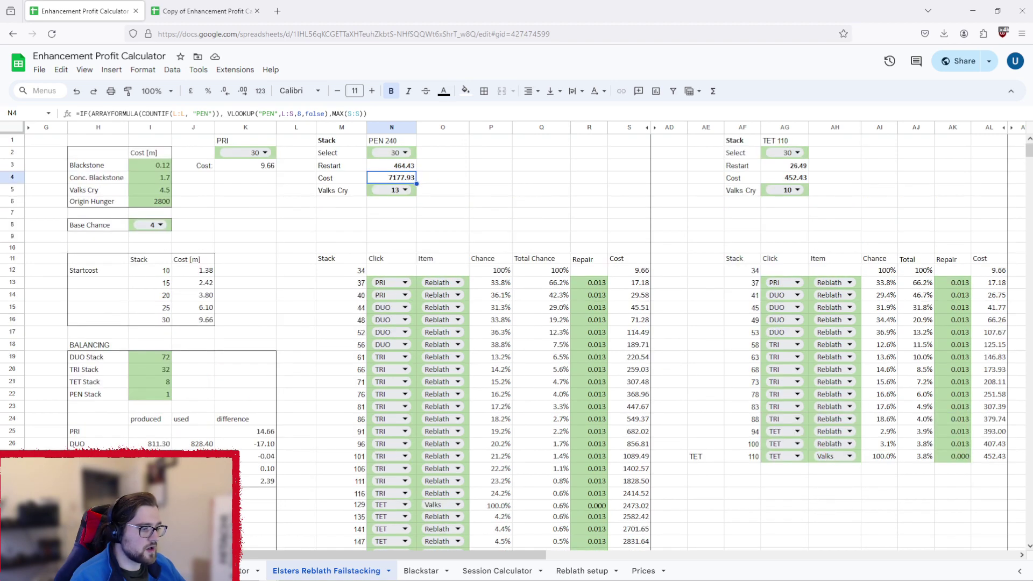
scroll(245, 437, "down", 2)
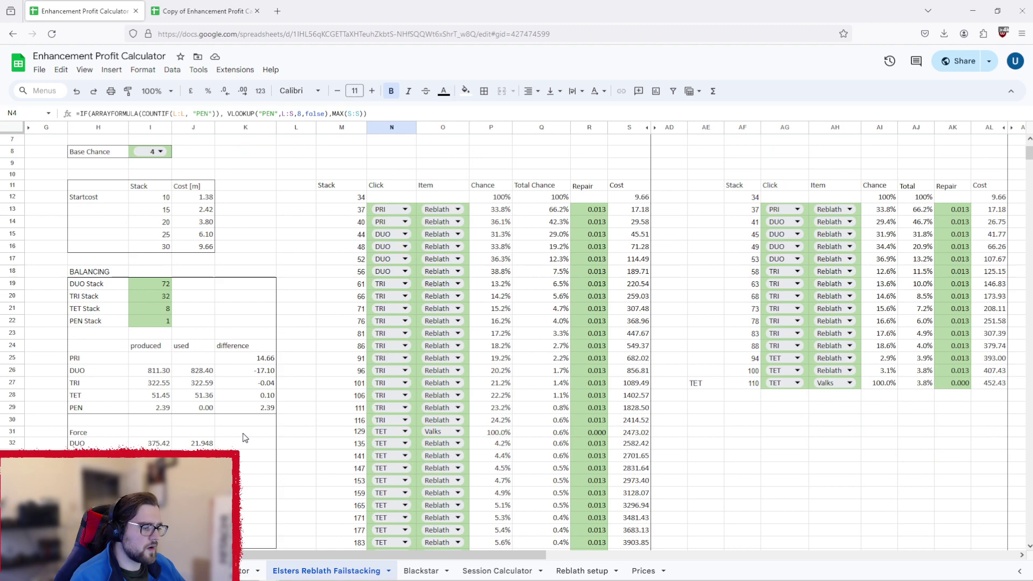
scroll(252, 371, "up", 2)
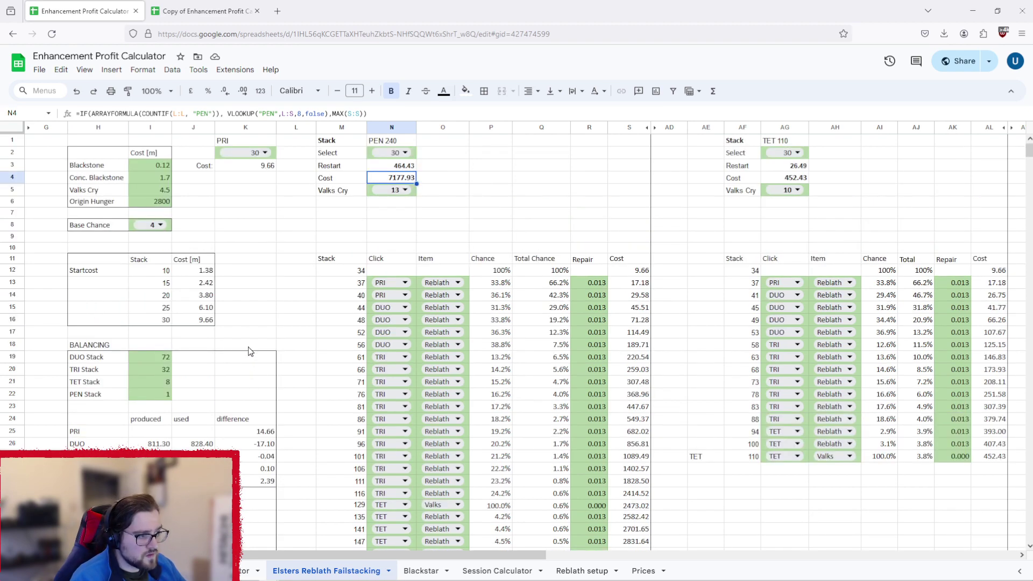